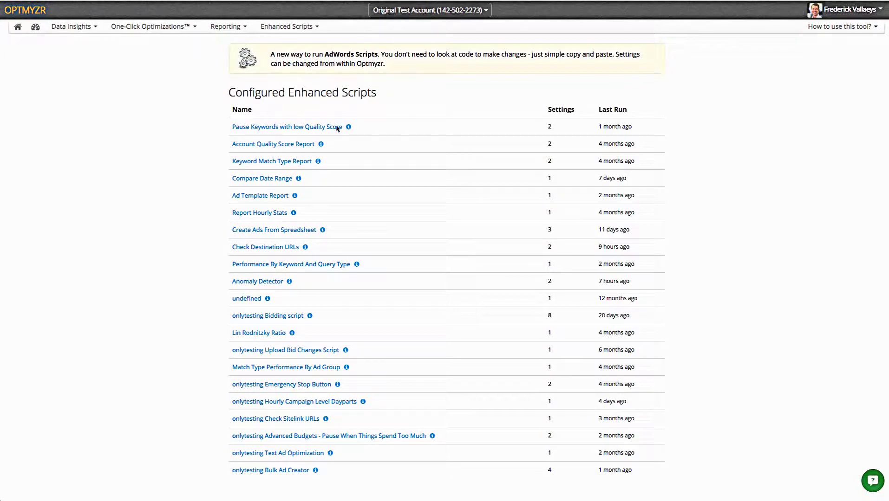
Open the Check Destination URLs script from the Configured Enhanced Scripts list
click(268, 249)
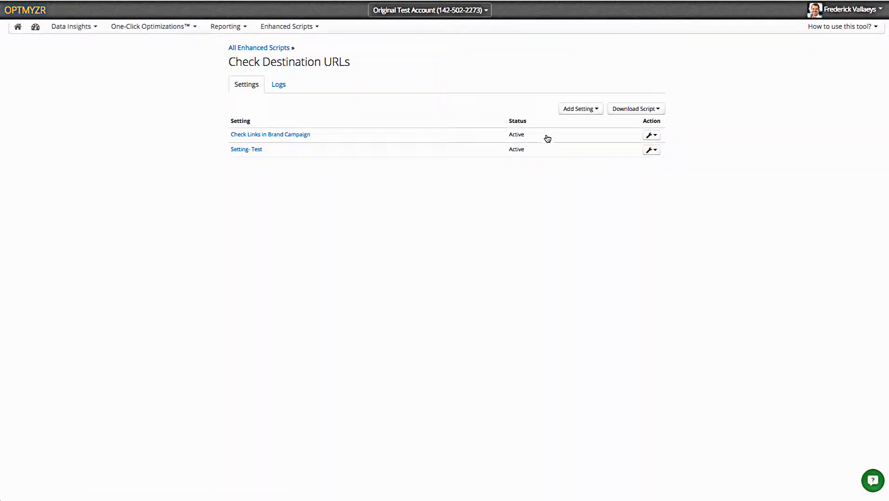
Edit Check Links in Brand Campaign and add another address to Email Addresses To Notify
click(651, 137)
click(614, 149)
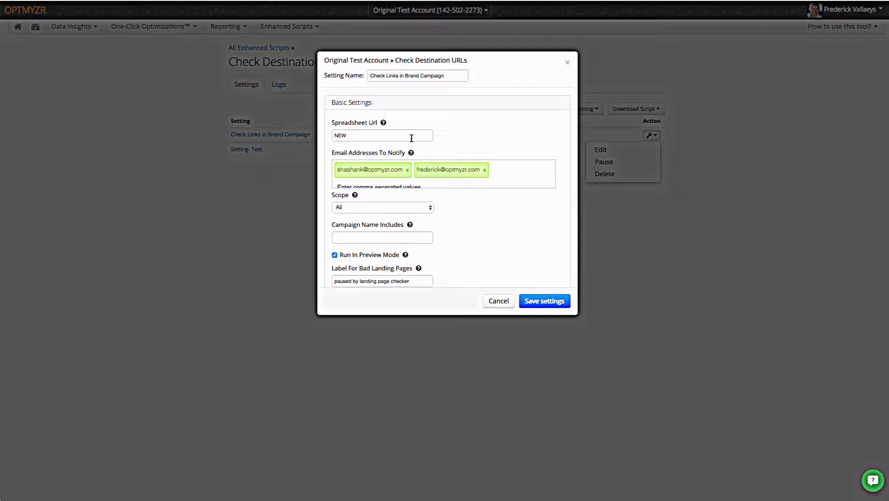
click(496, 172)
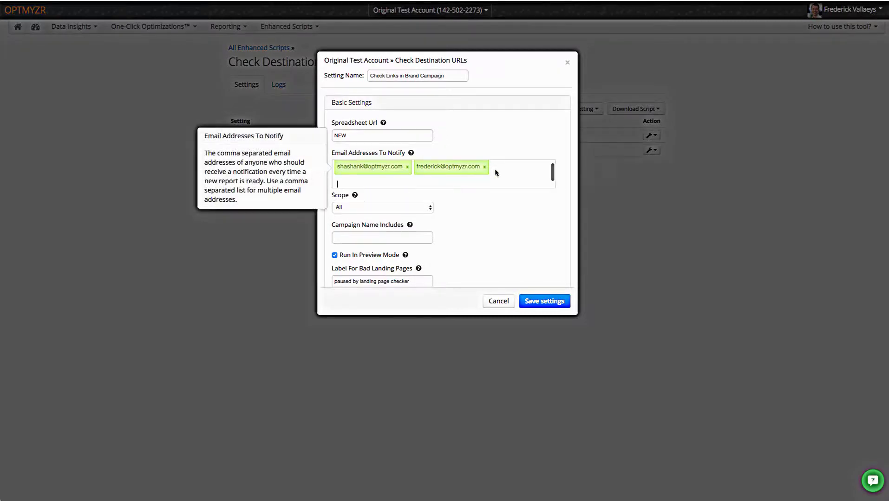
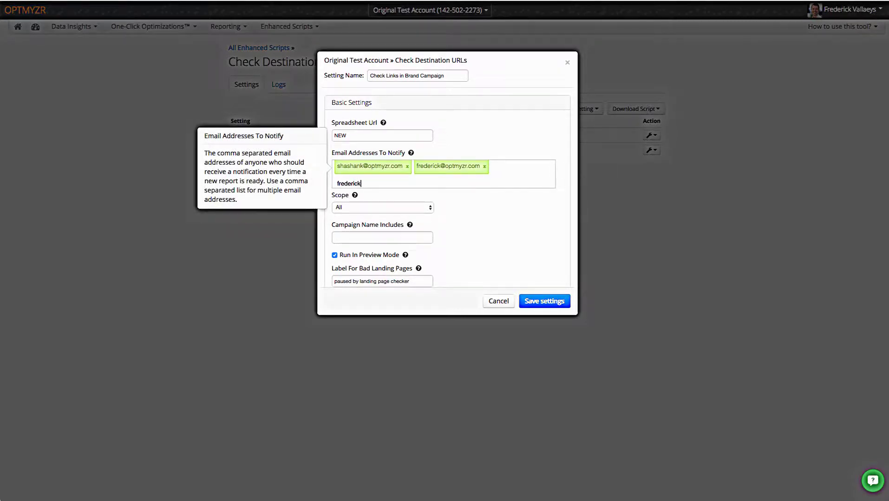
key(Return)
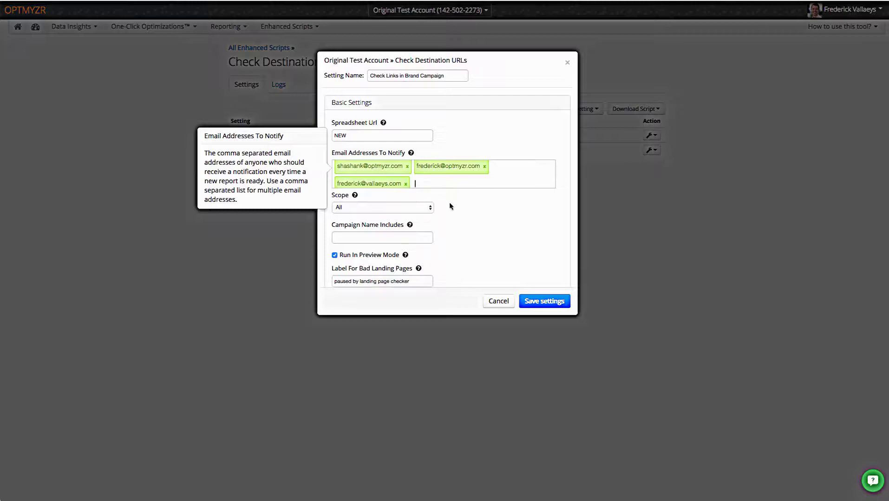
Review the spreadsheet URL help, keep Scope set to All, and check the Campaign Name filter help
click(411, 137)
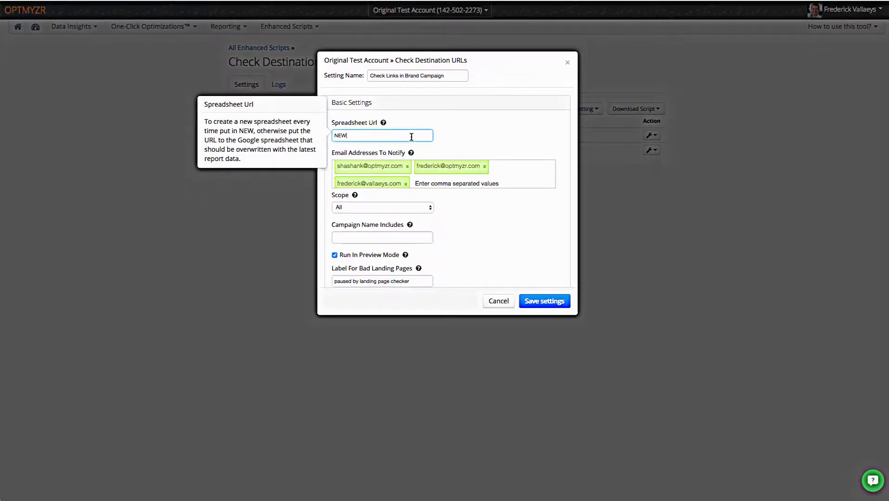
click(414, 209)
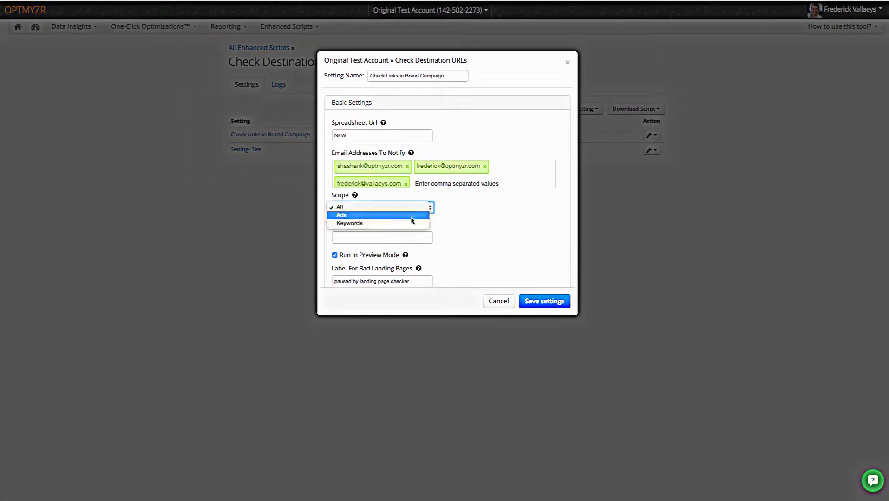
click(457, 215)
click(399, 237)
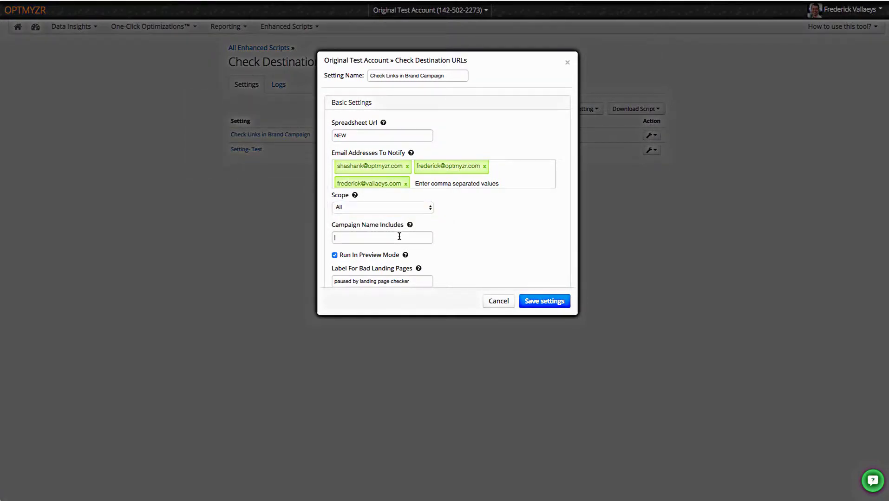
click(459, 242)
Expand the Advanced Settings of the Check Links in Brand Campaign setting to review its options
scroll(458, 242, down, 3)
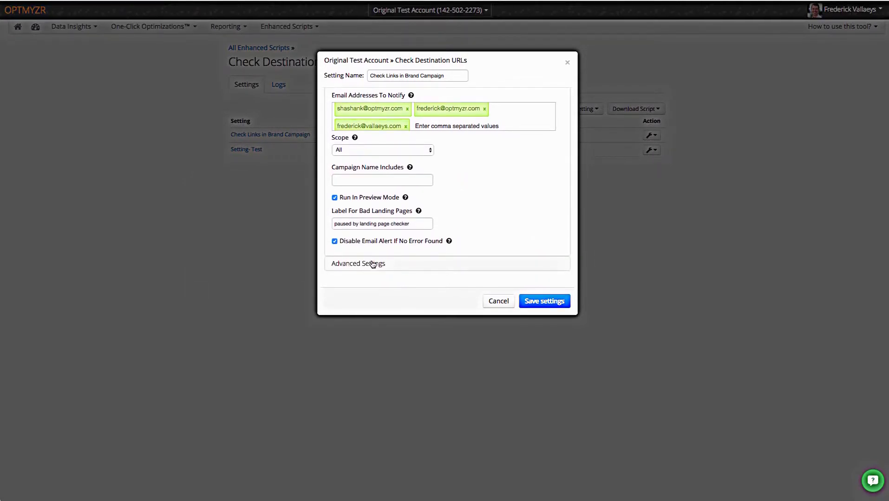
click(370, 265)
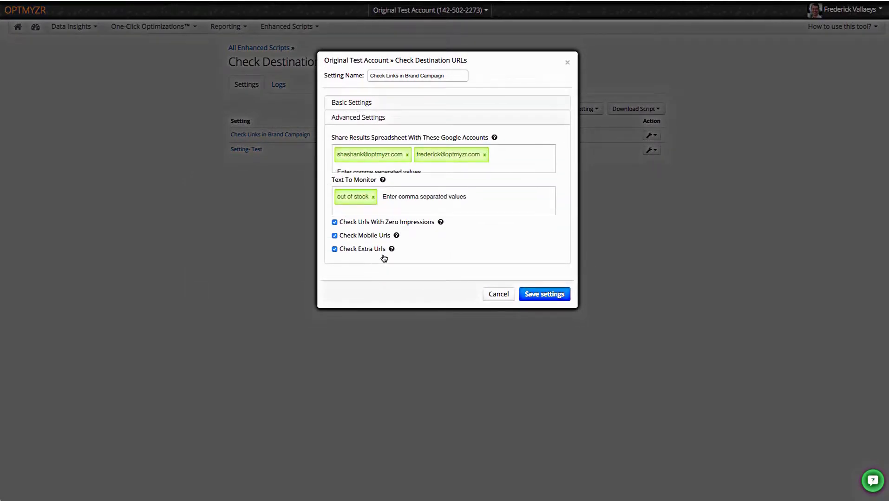
mouse_move(391, 250)
Save the Check Links in Brand Campaign setting and dismiss the script download prompt
click(534, 294)
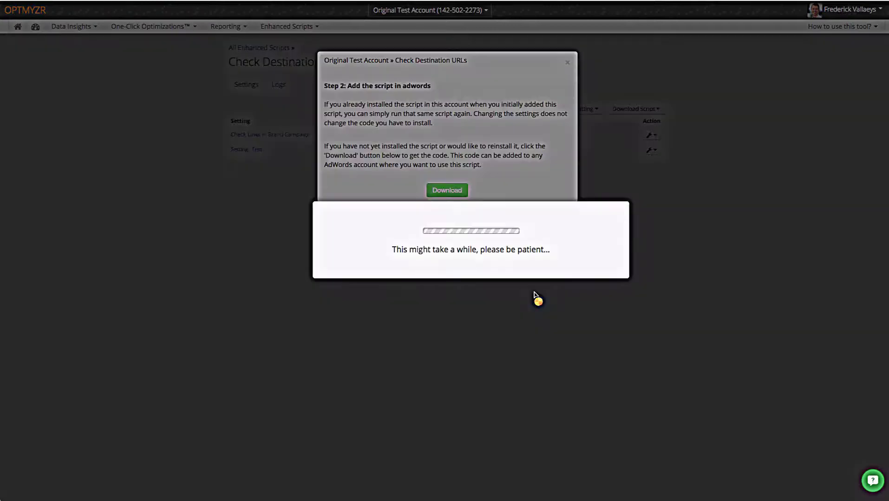
click(554, 220)
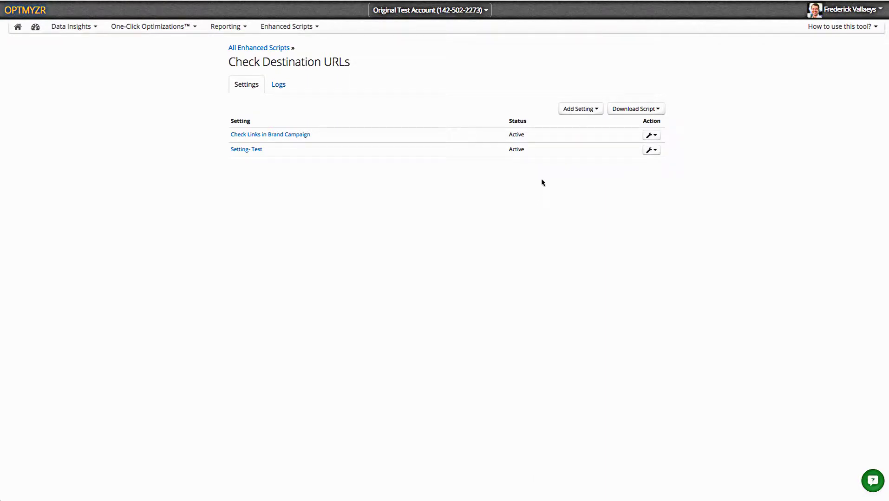
Download the For Single Account version of the script and select all its code
click(626, 109)
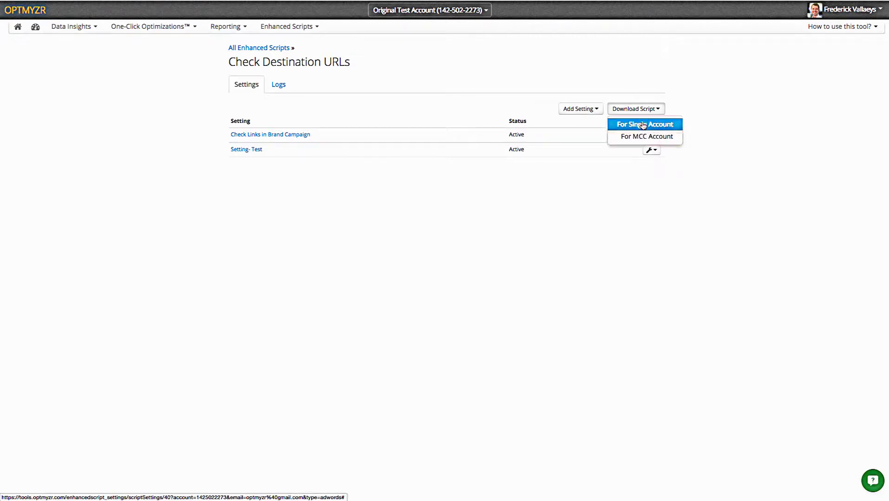
click(645, 126)
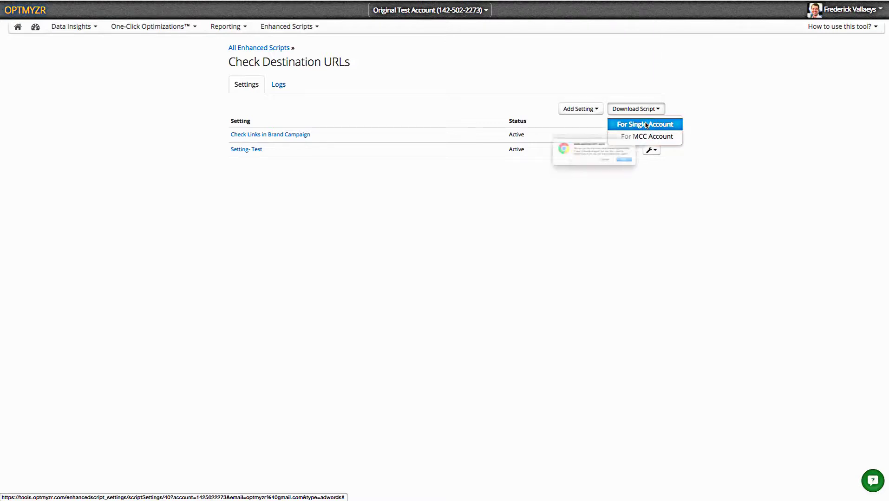
click(660, 173)
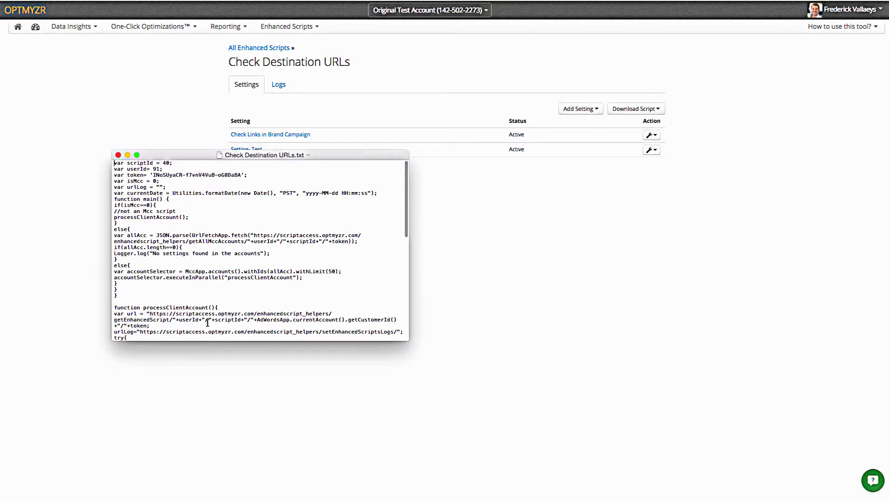
key(super+a)
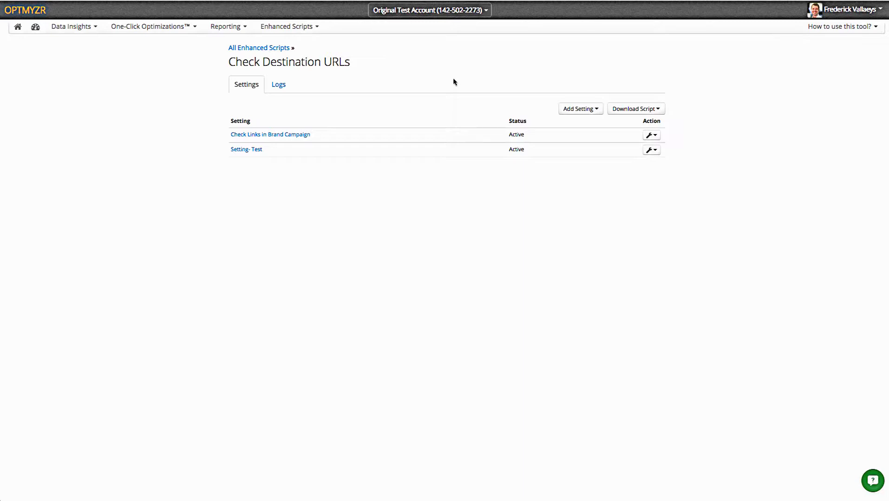
Expand Check Links in Brand Campaign details and highlight its 'out of stock' Text To Monitor
click(300, 135)
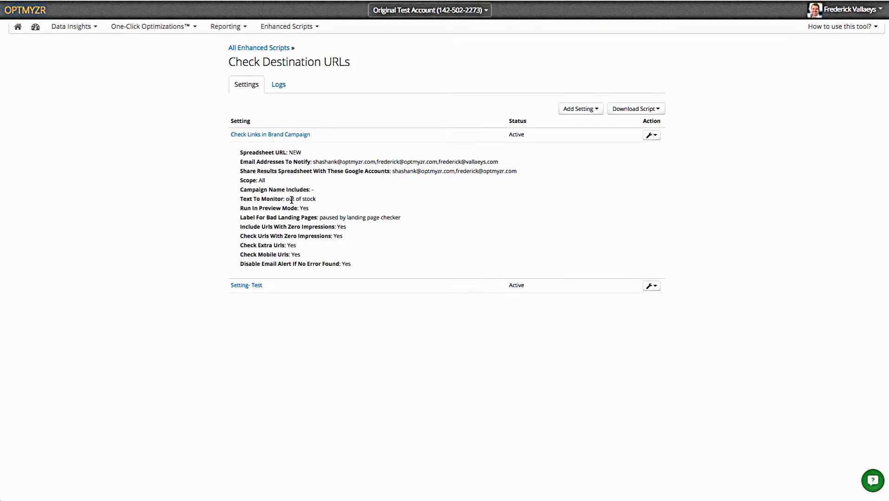
drag(285, 198, 317, 198)
click(650, 137)
Remove the 'out of stock' tag from the setting's Advanced Settings, save it, and close the prompt
click(615, 151)
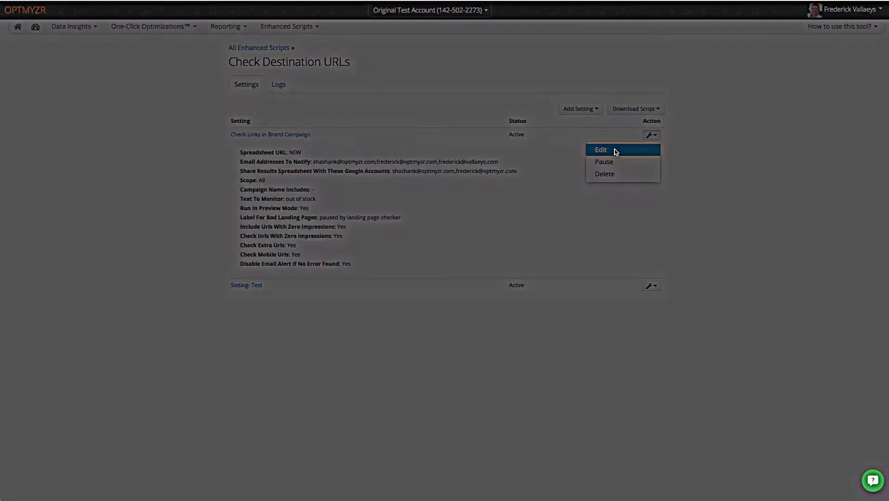
scroll(446, 260, down, 2)
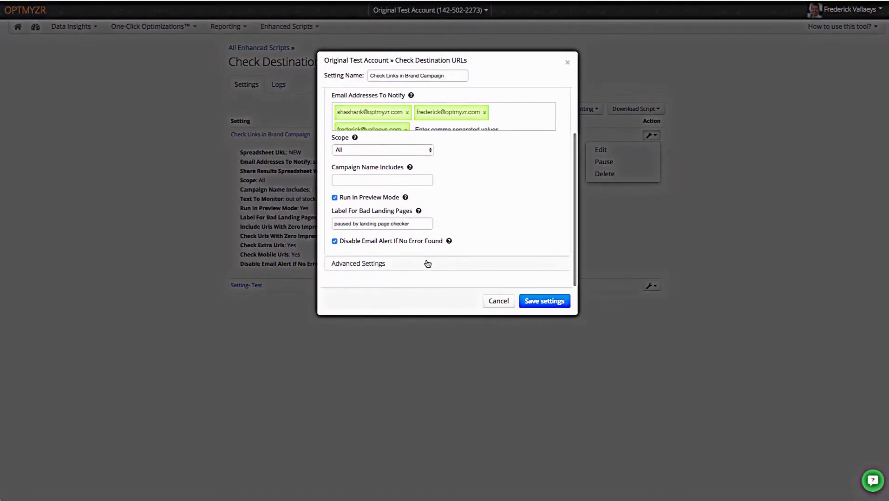
click(387, 264)
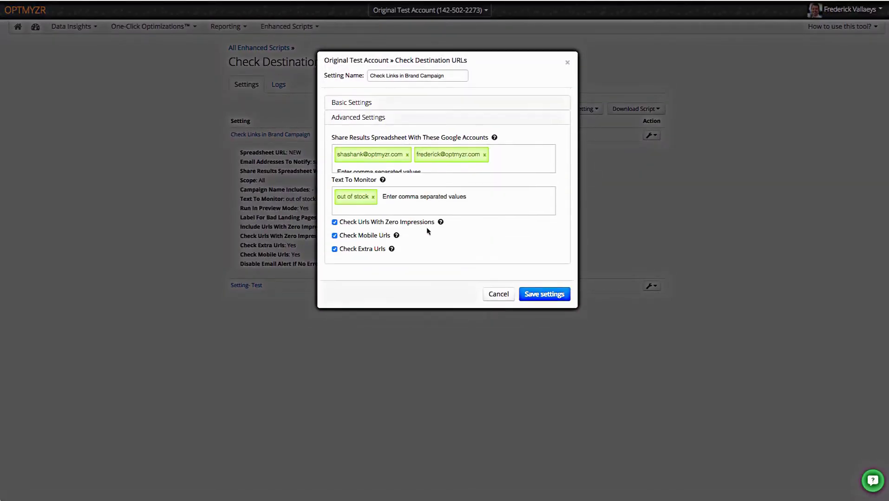
click(373, 197)
click(559, 295)
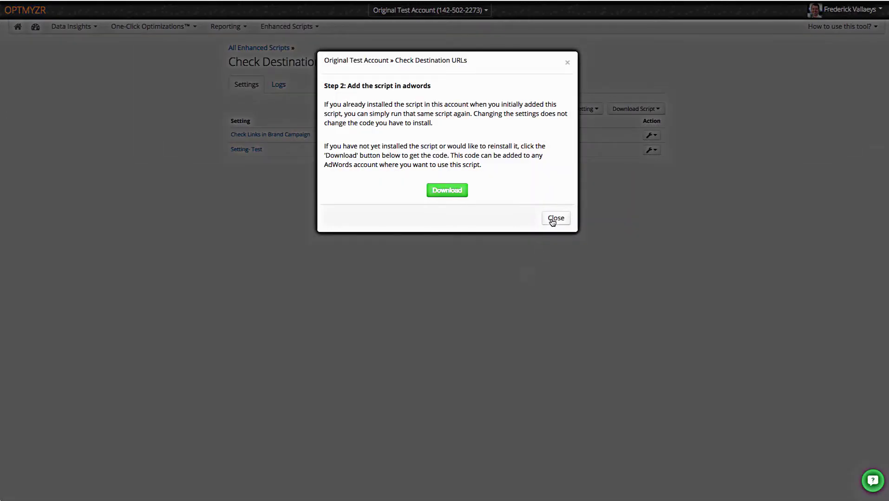
click(553, 221)
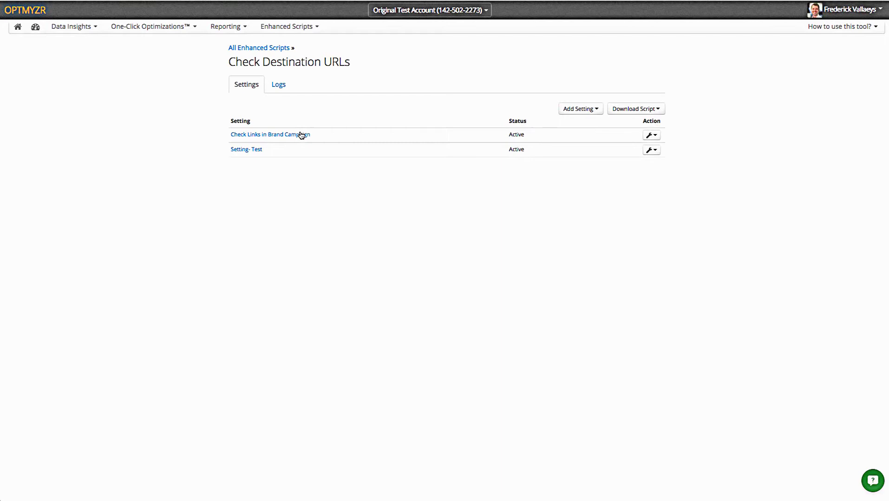
Expand the details of Check Links in Brand Campaign and Setting- Test to compare monitored text
click(301, 136)
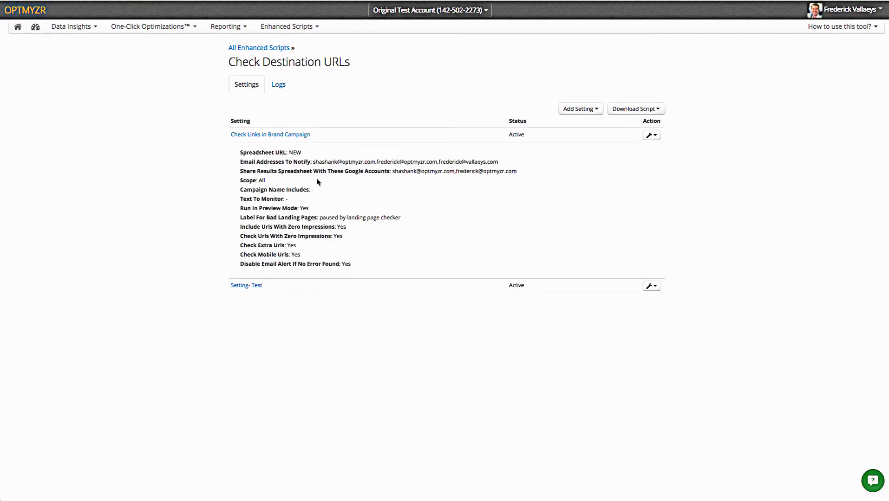
click(269, 288)
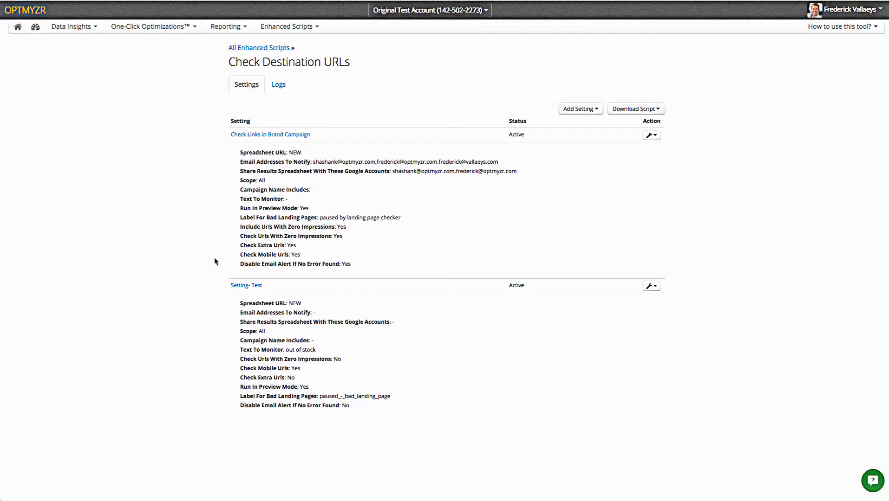
Open the script's Logs tab to view its run history
click(283, 88)
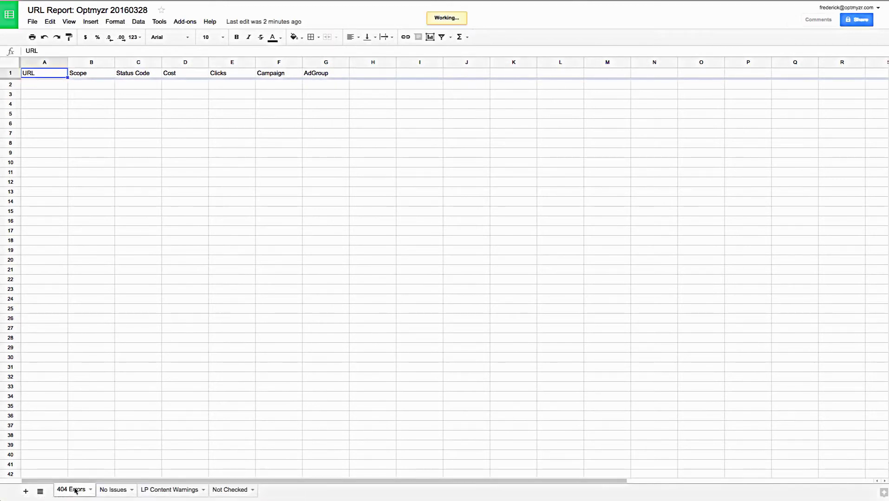
Browse the No Issues, LP Content Warnings and Not Checked sheets, widening LP Content Warnings column D
click(109, 492)
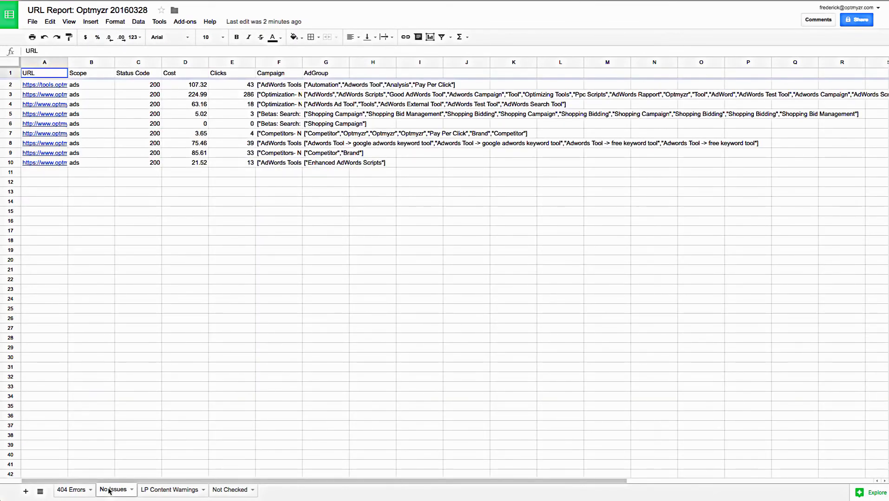
click(163, 493)
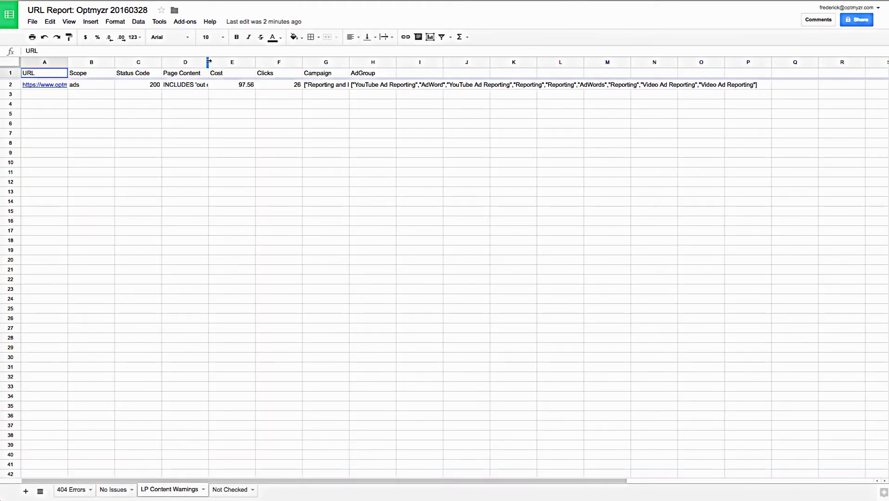
drag(208, 61, 247, 62)
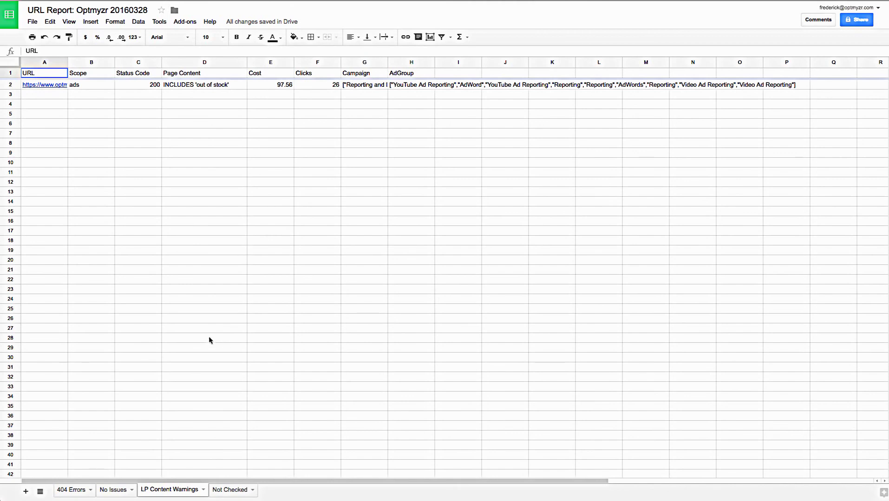
click(221, 491)
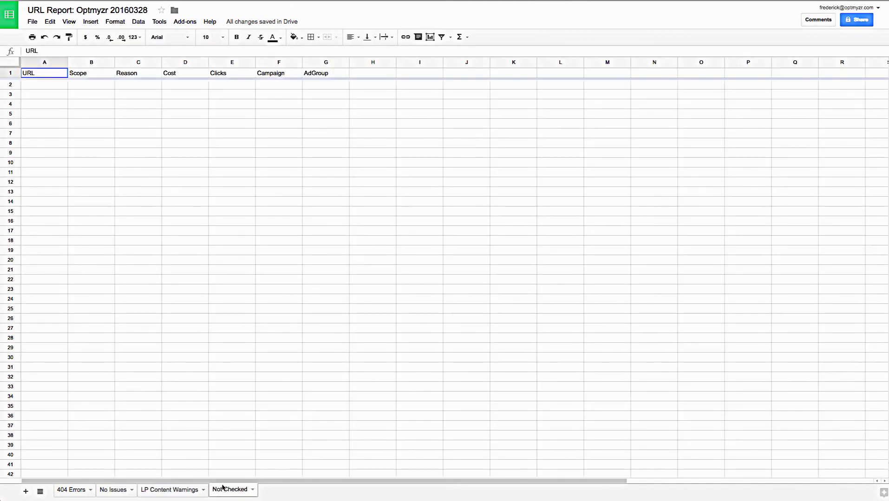